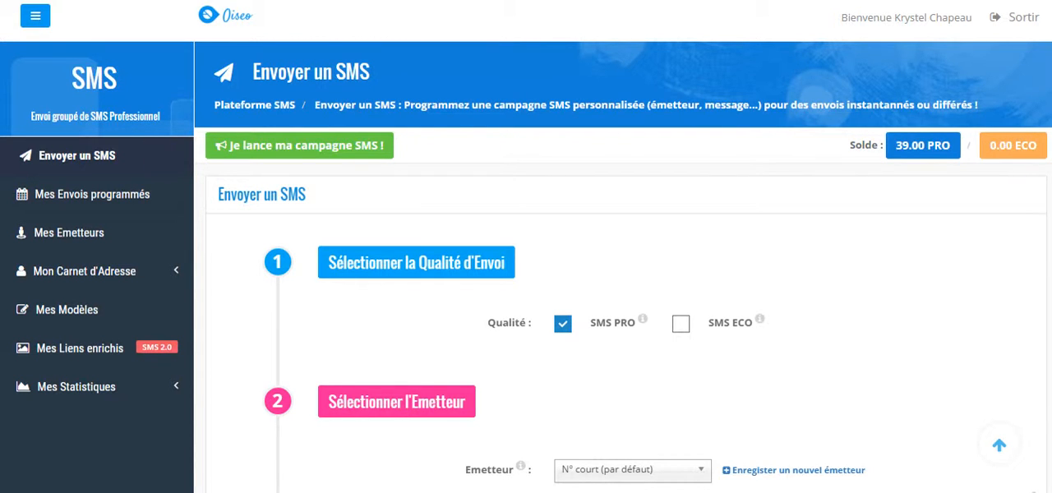
# Choose OISEO as the sender of the SMS campaign
pyautogui.scroll(-3, 526, 266)
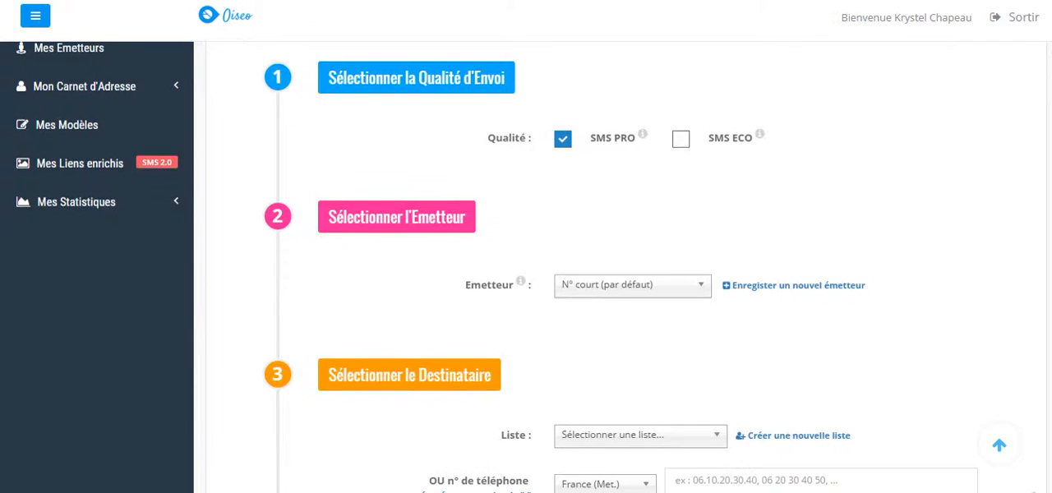
pyautogui.scroll(1, 526, 266)
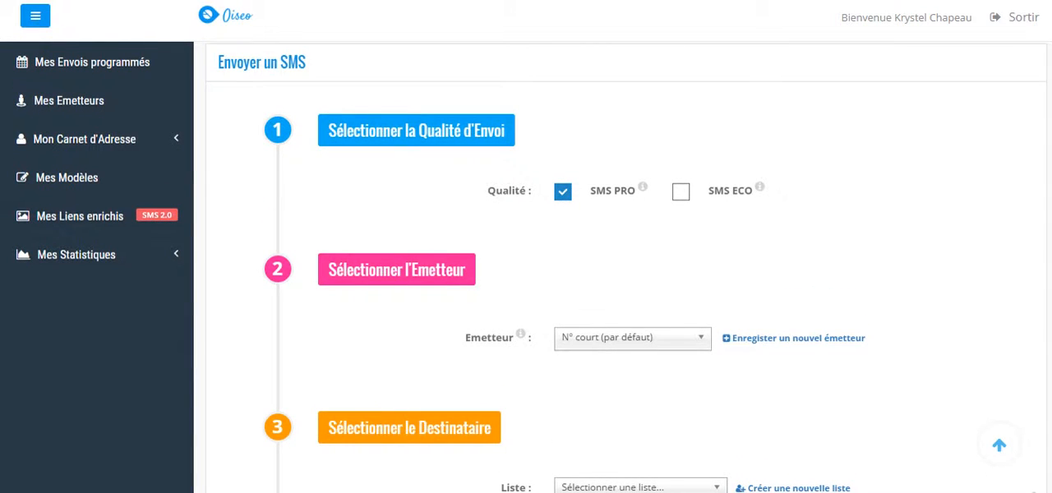
pyautogui.scroll(1, 526, 267)
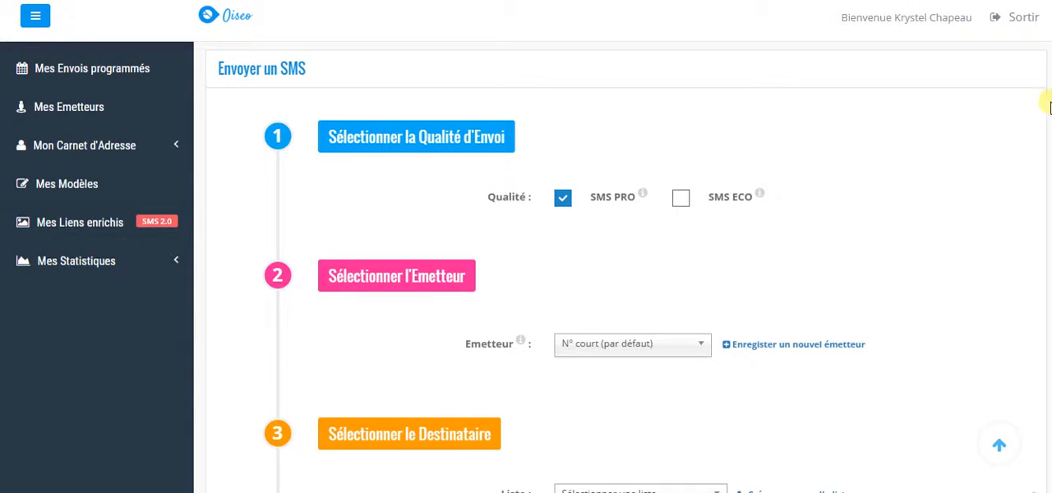
pyautogui.scroll(-3, 624, 272)
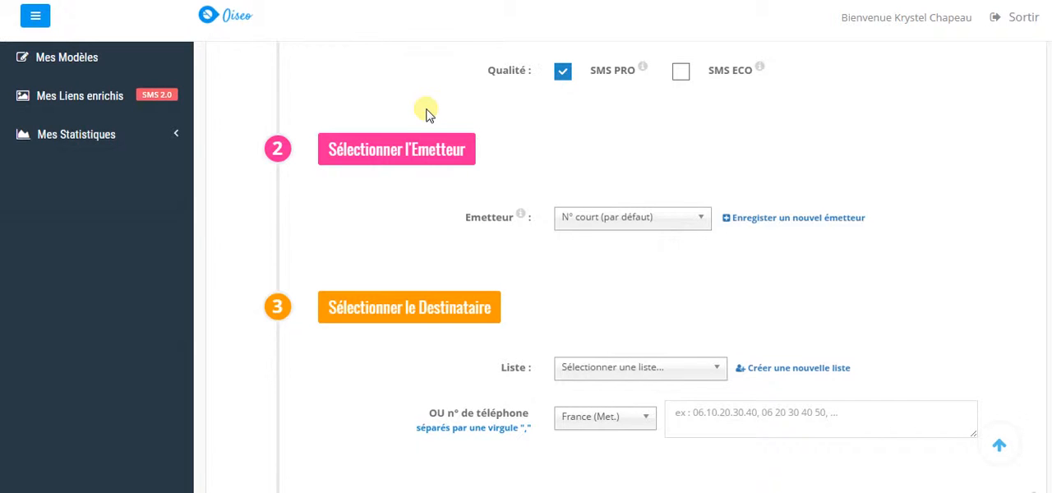
pyautogui.click(701, 219)
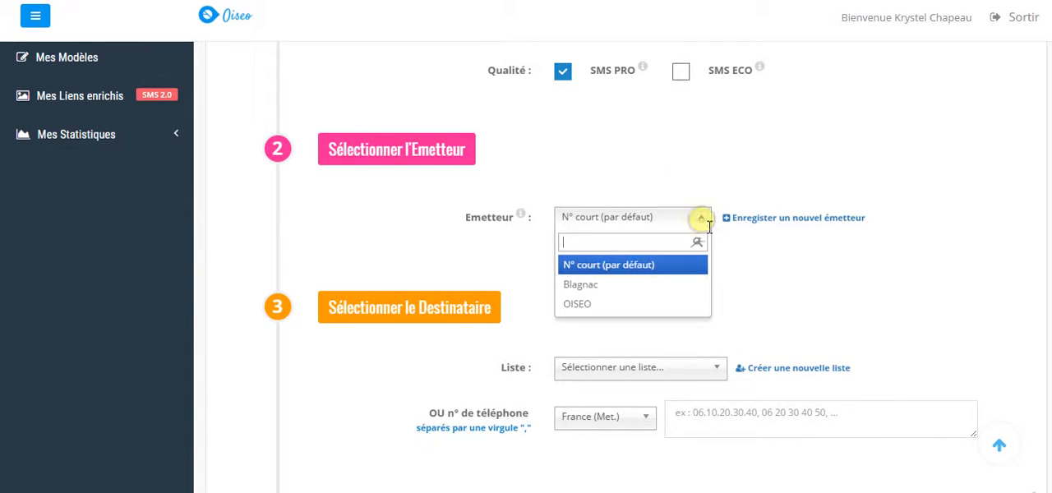
pyautogui.click(625, 306)
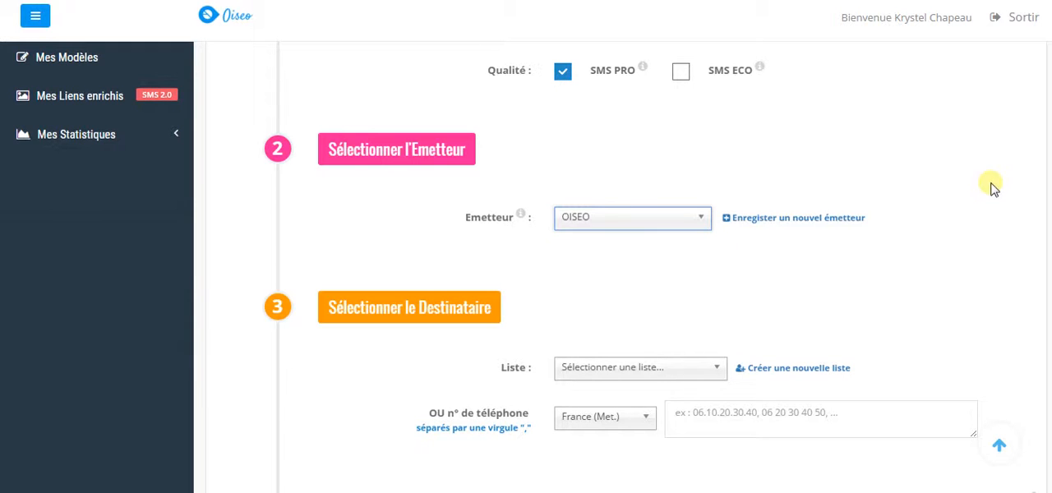
# Open the form for creating a new contact list in the address book
pyautogui.scroll(-3, 622, 267)
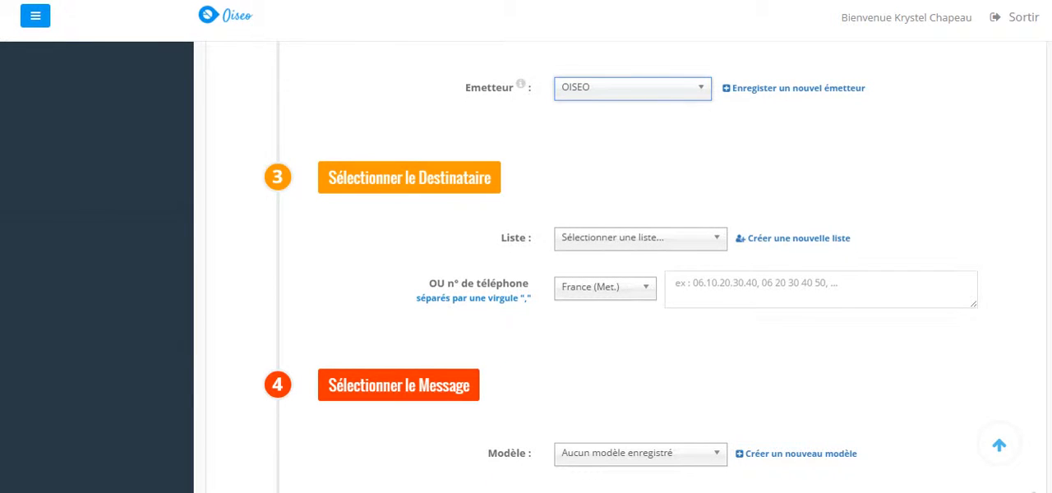
pyautogui.scroll(5, 623, 267)
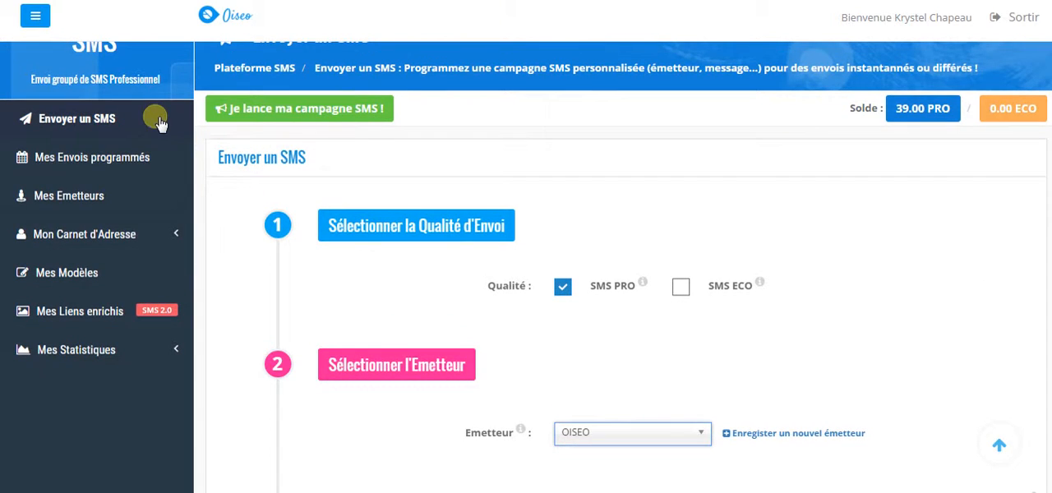
pyautogui.click(76, 235)
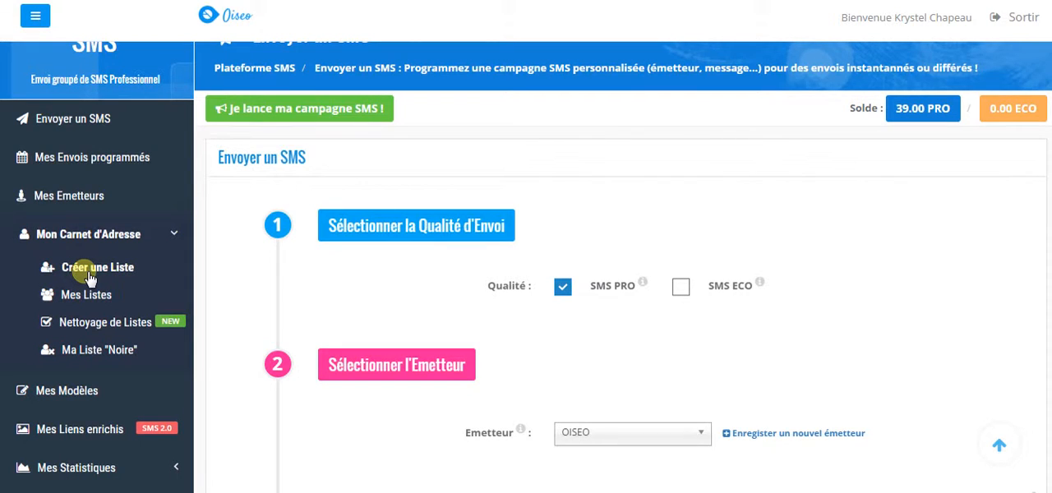
pyautogui.click(88, 273)
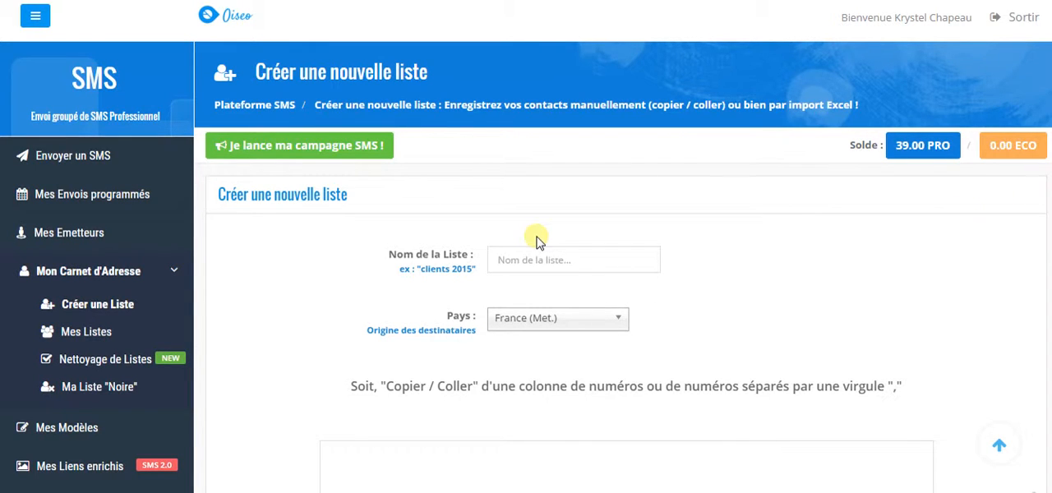
# Review the new list form's number-pasting and Excel import options, including the example of a multi-column client file
pyautogui.click(530, 265)
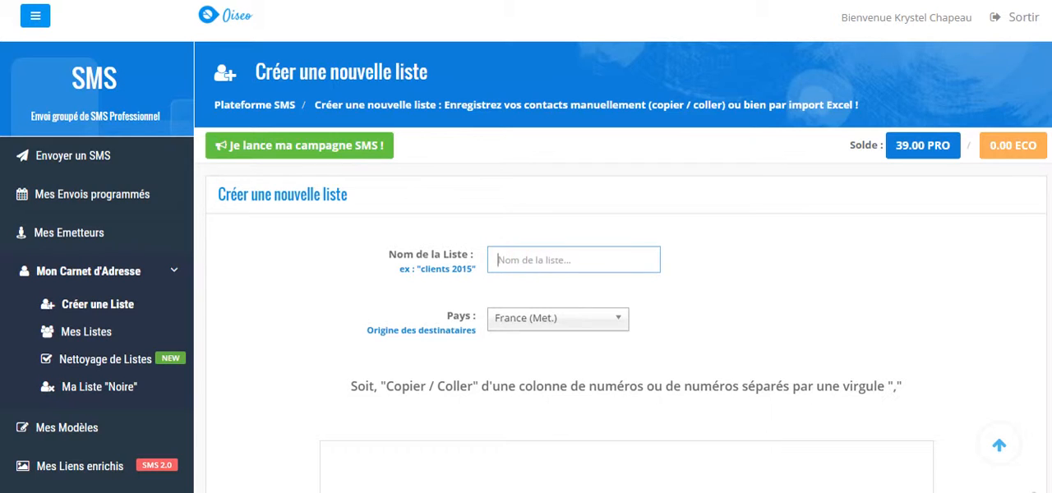
pyautogui.scroll(-1, 530, 265)
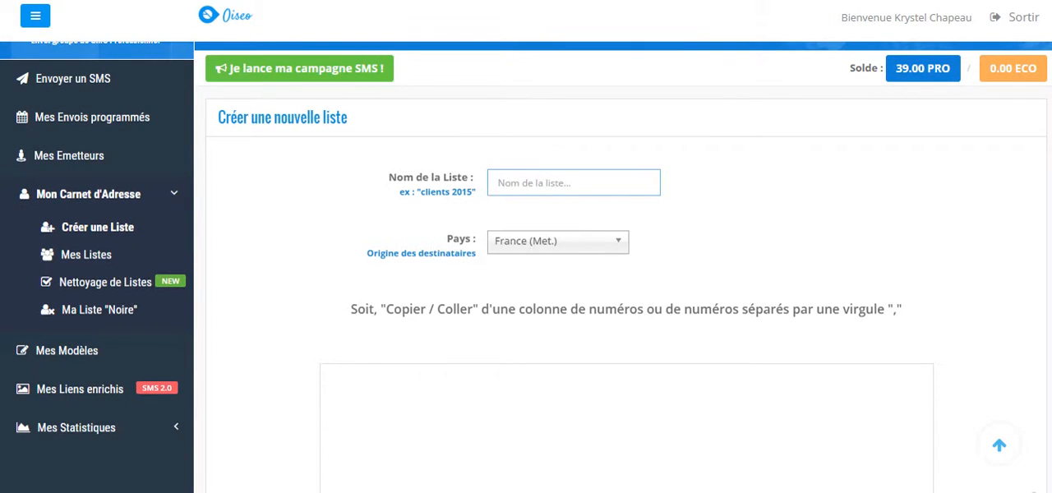
pyautogui.scroll(-3, 526, 267)
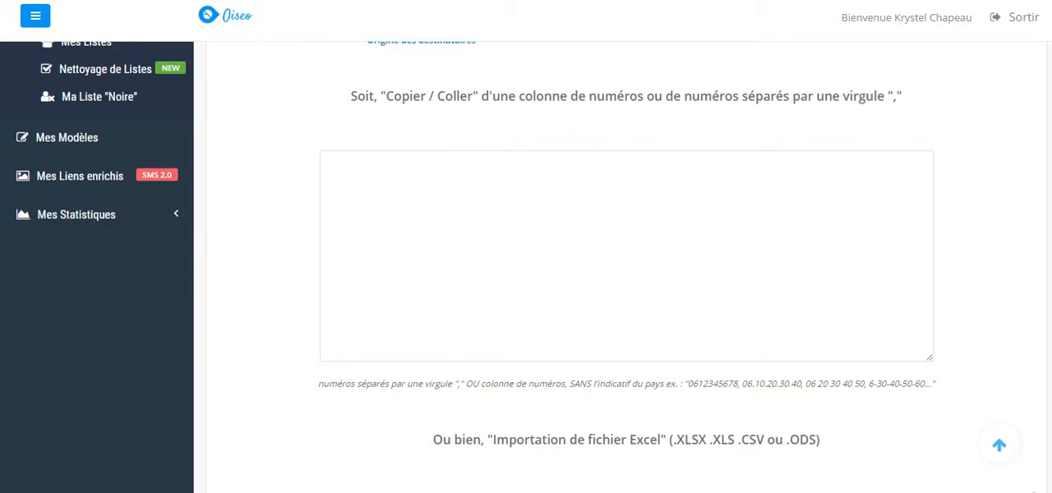
pyautogui.scroll(-1, 625, 263)
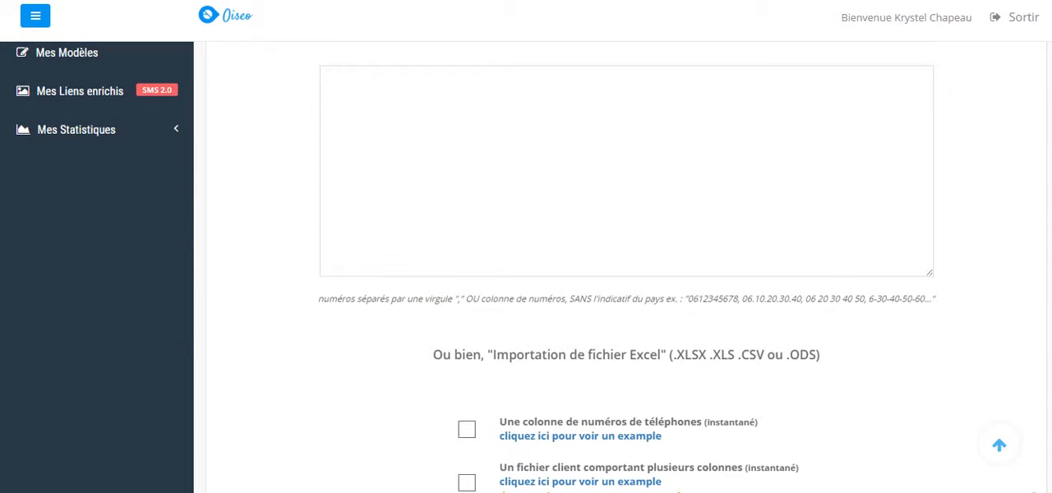
pyautogui.scroll(-2, 624, 263)
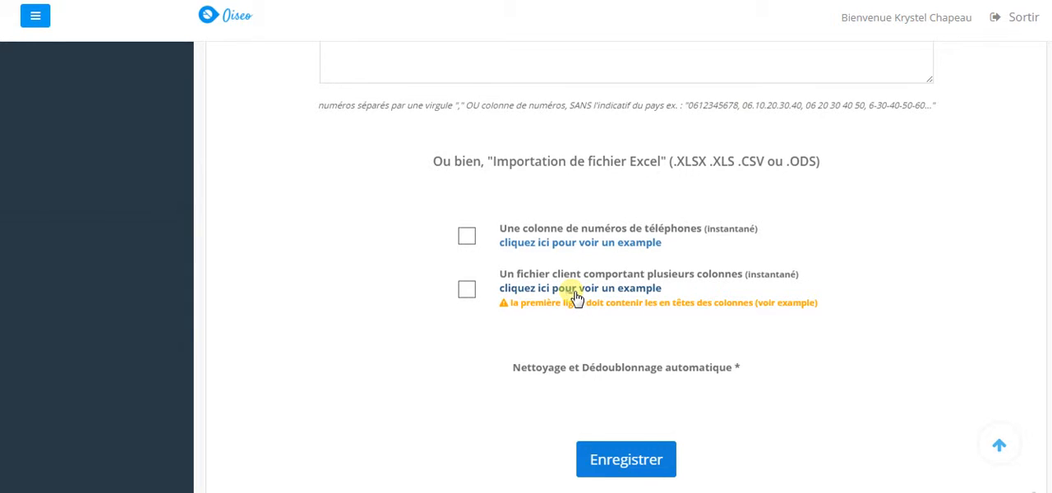
pyautogui.click(578, 289)
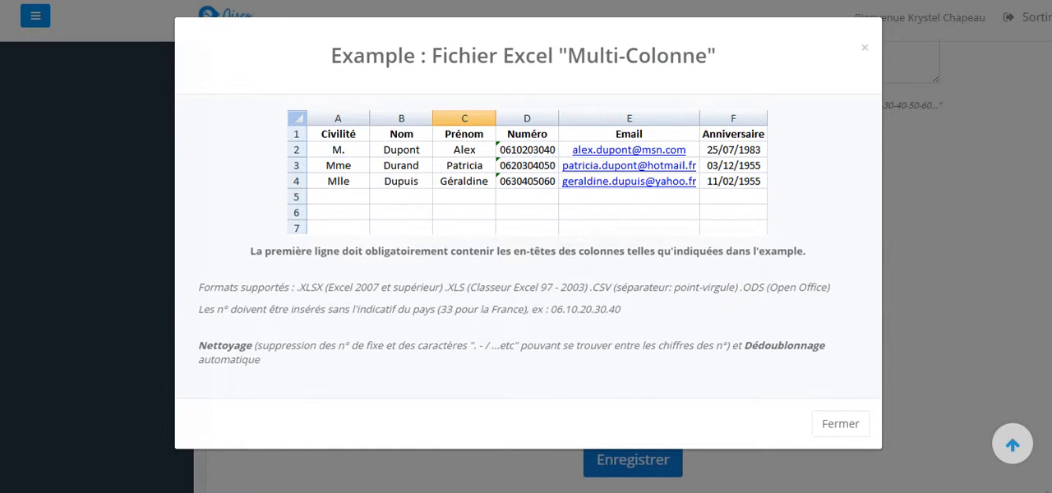
pyautogui.click(866, 48)
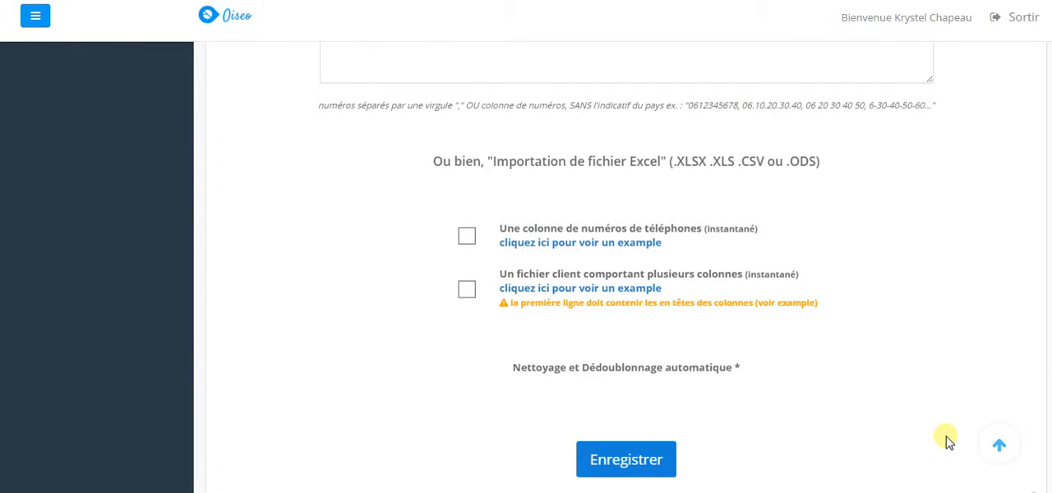
# Try to save the new contact list with its form left empty
pyautogui.scroll(-1, 626, 271)
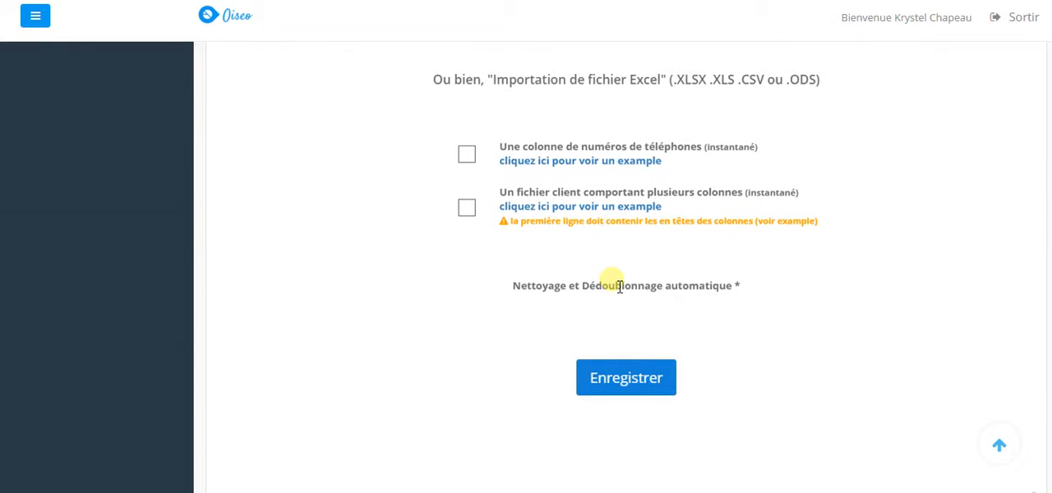
pyautogui.click(615, 371)
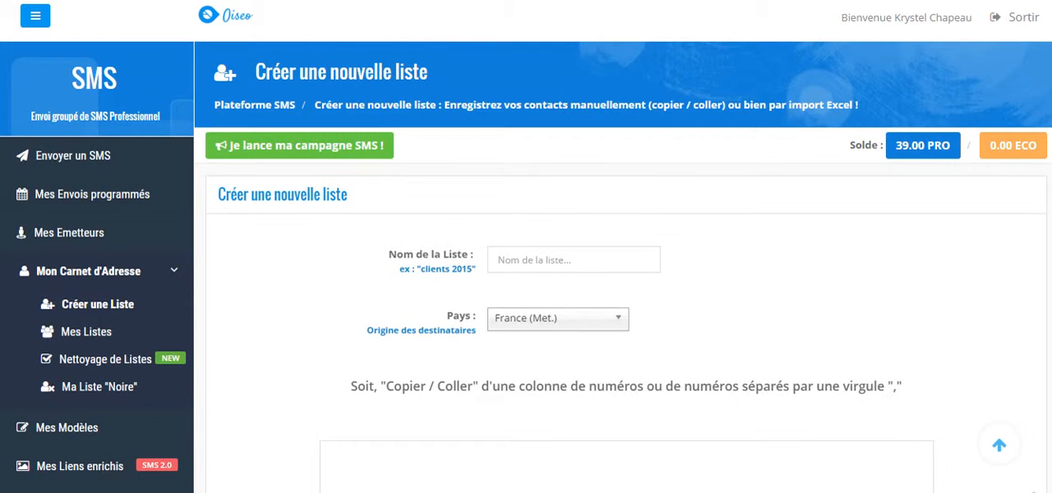
# Open the saved "contacts" list and look through its entries
pyautogui.click(87, 333)
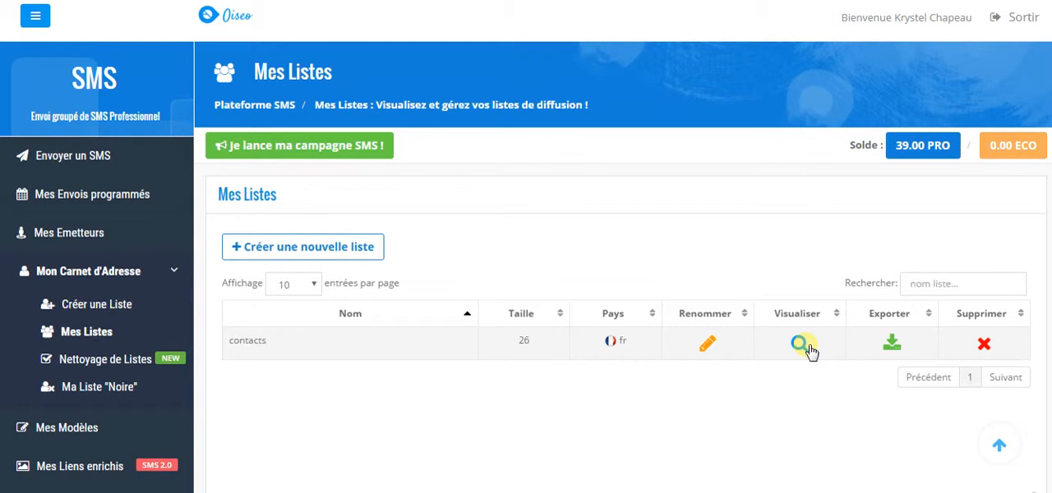
pyautogui.click(802, 345)
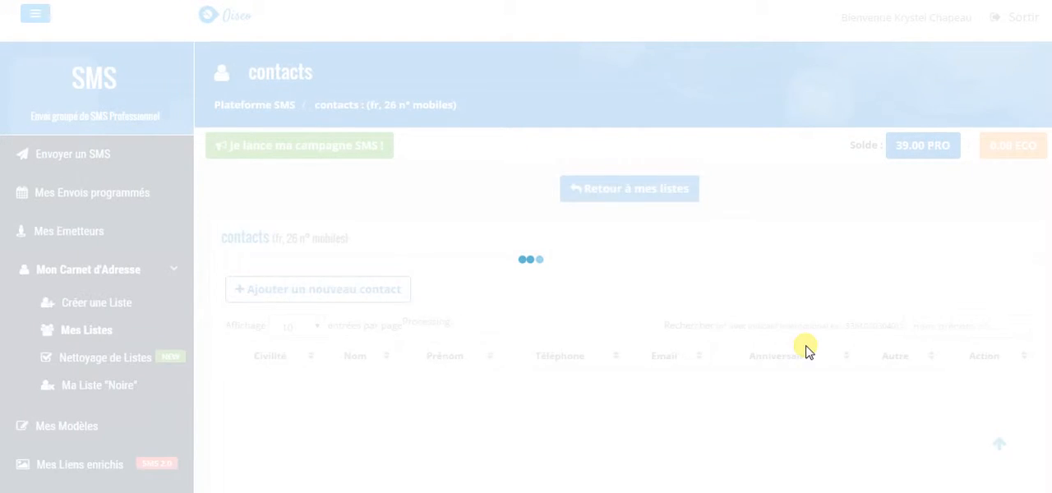
pyautogui.scroll(-2, 847, 326)
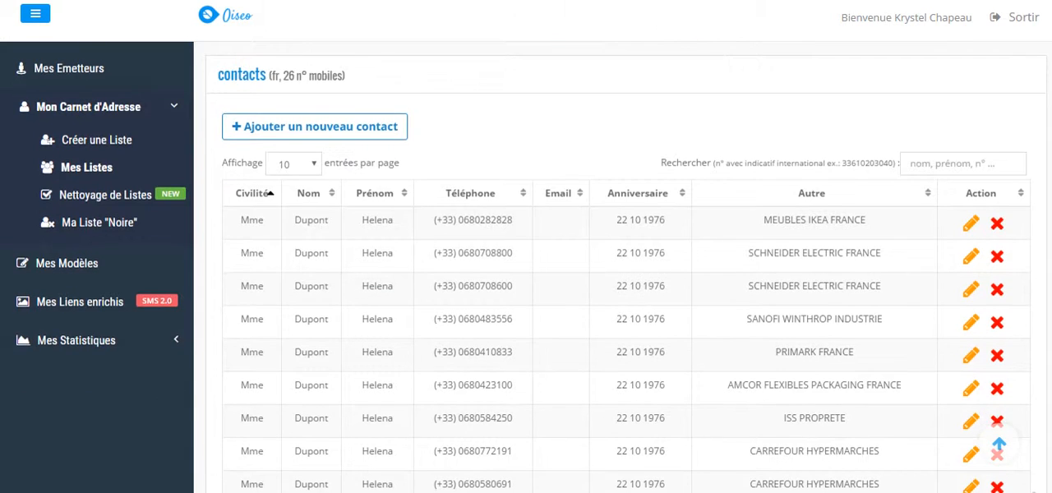
pyautogui.scroll(-1, 625, 267)
pyautogui.click(998, 443)
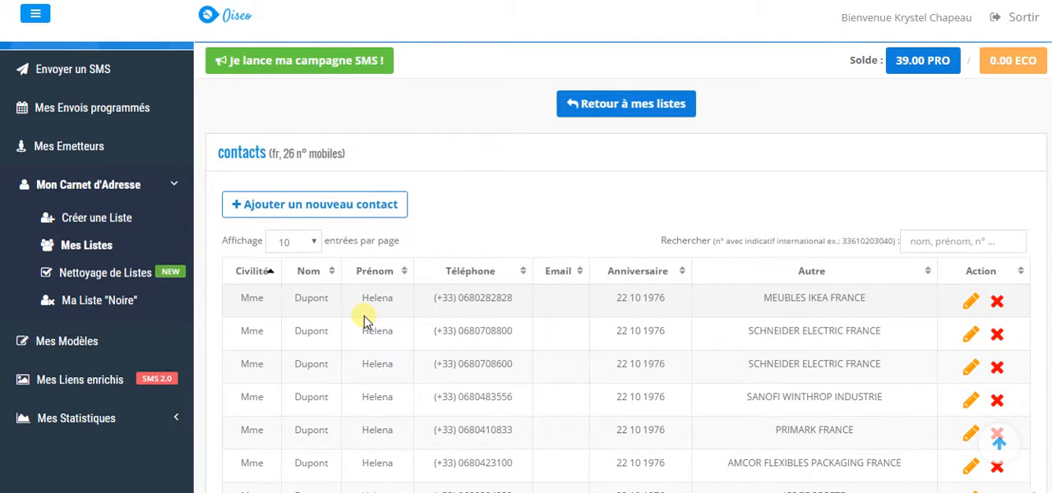
pyautogui.scroll(1, 365, 321)
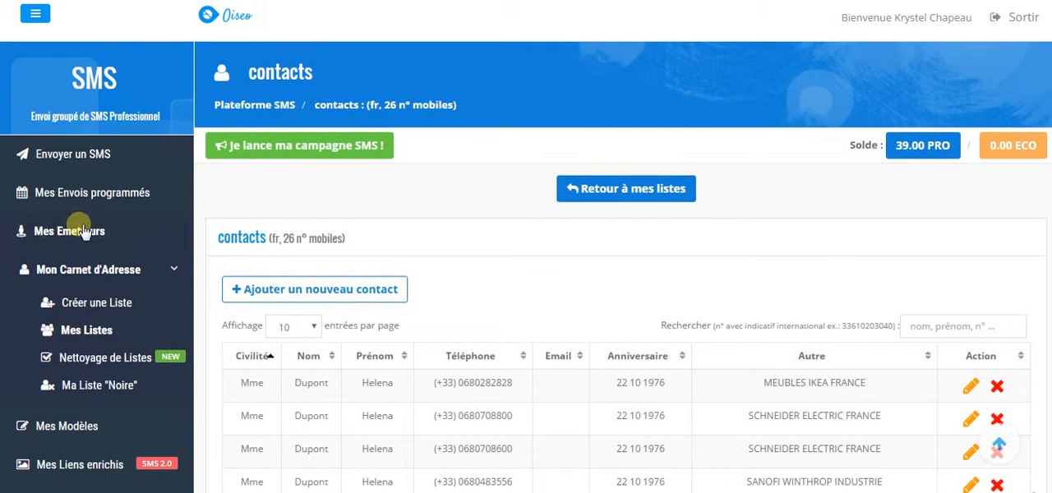
# Return to the SMS sending form and choose the "contacts" list as the recipients
pyautogui.click(52, 153)
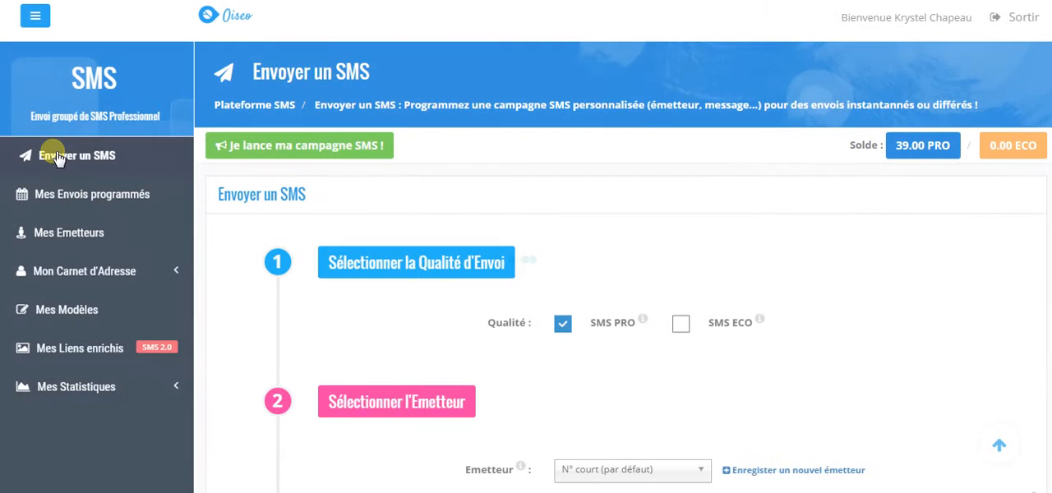
pyautogui.scroll(-5, 527, 288)
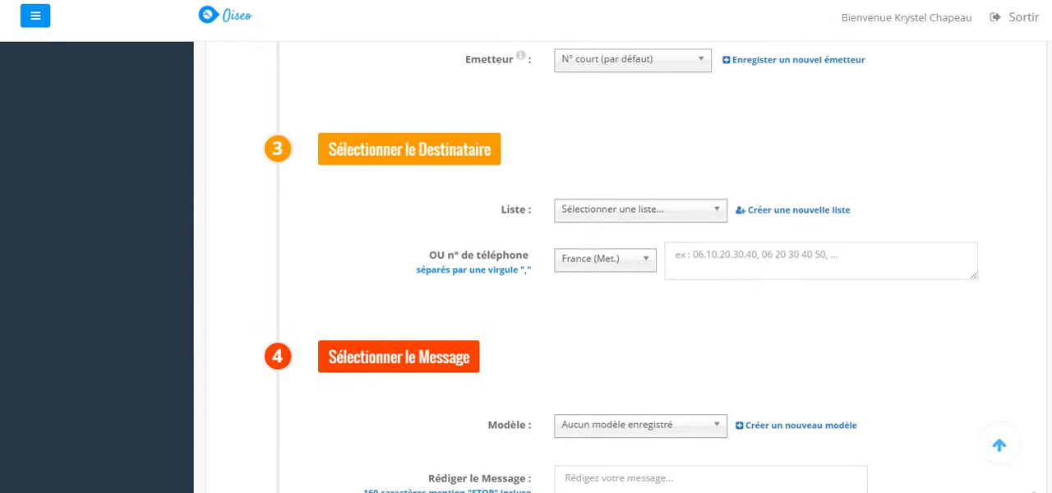
pyautogui.scroll(3, 526, 288)
pyautogui.scroll(-4, 526, 287)
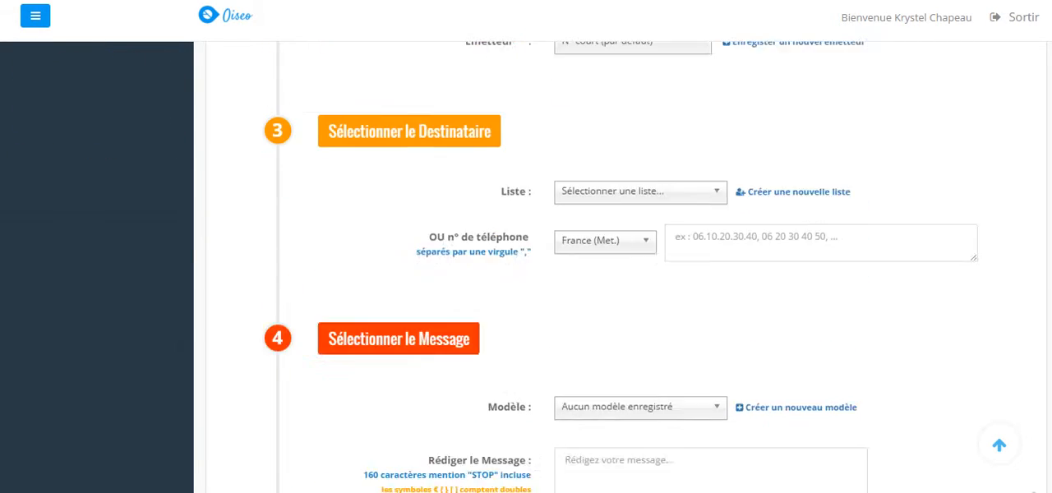
pyautogui.scroll(-2, 623, 267)
pyautogui.scroll(3, 622, 268)
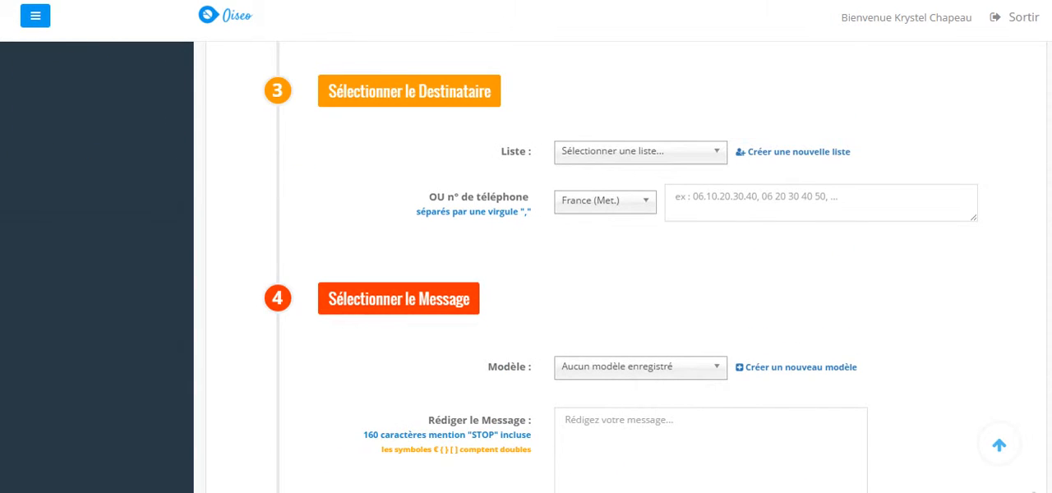
pyautogui.click(717, 150)
pyautogui.click(656, 218)
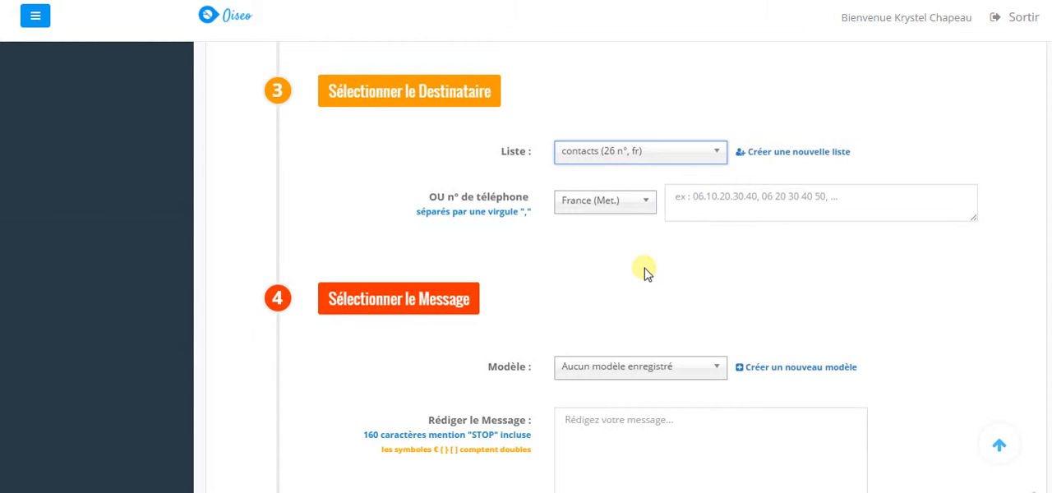
# Switch the recipient selection from the saved list to manual phone number entry for France (Met.)
pyautogui.click(705, 200)
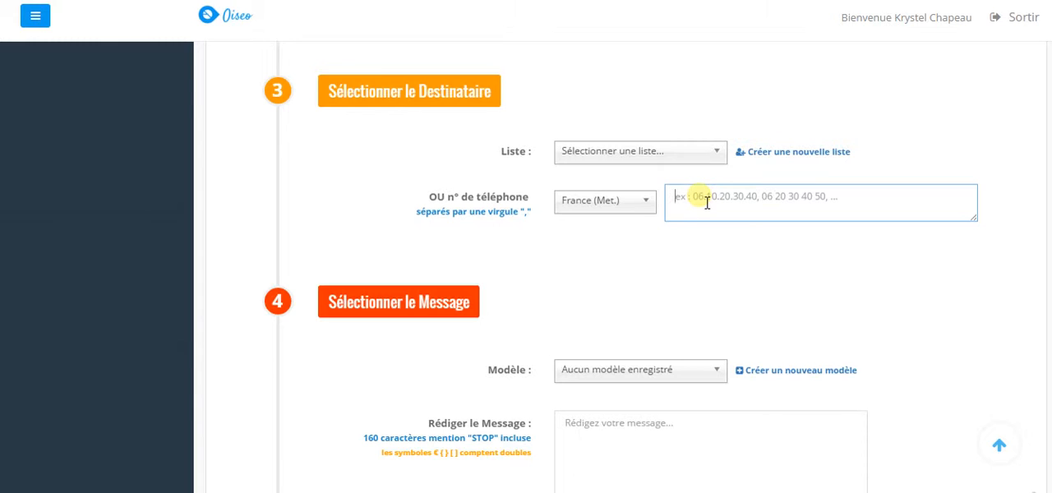
pyautogui.click(717, 155)
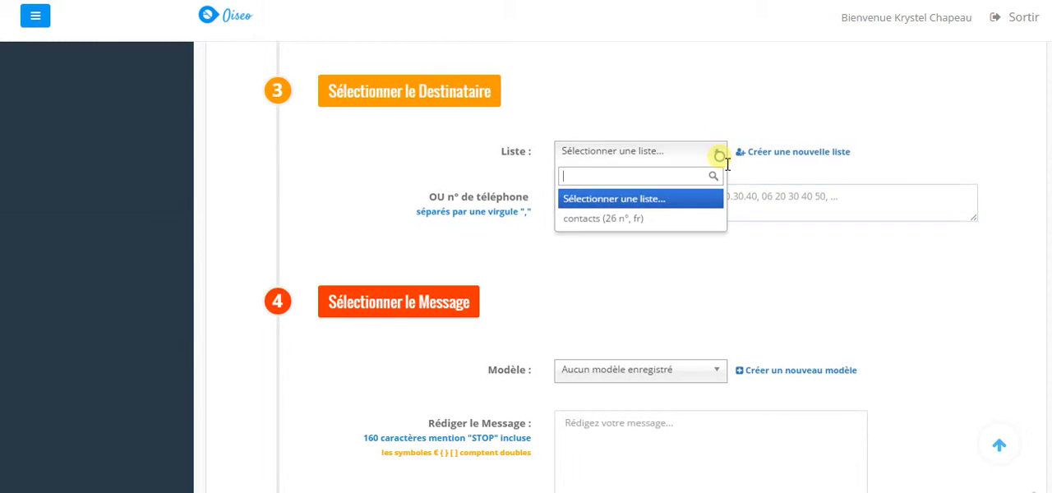
pyautogui.click(752, 212)
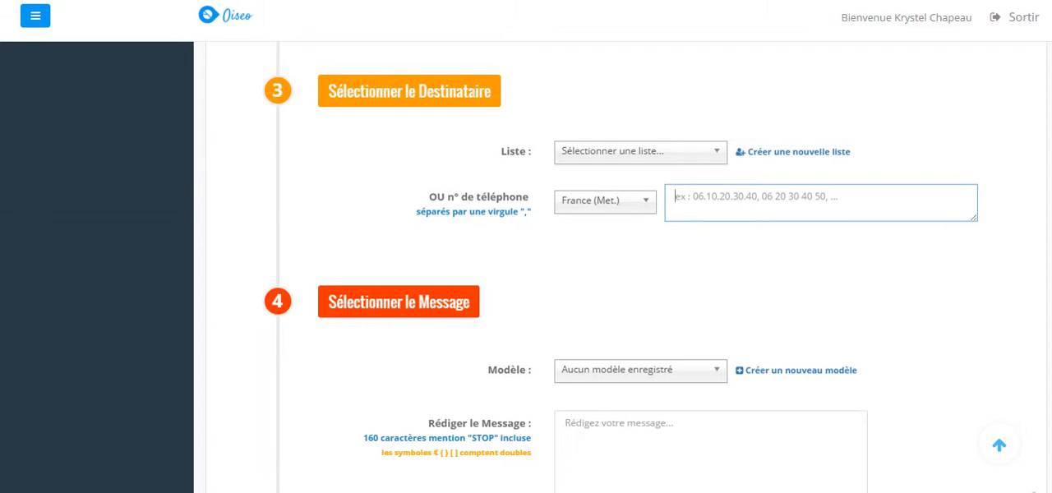
# Choose the saved "contacts" list as the SMS recipients instead of entering phone numbers manually
pyautogui.scroll(-3, 622, 267)
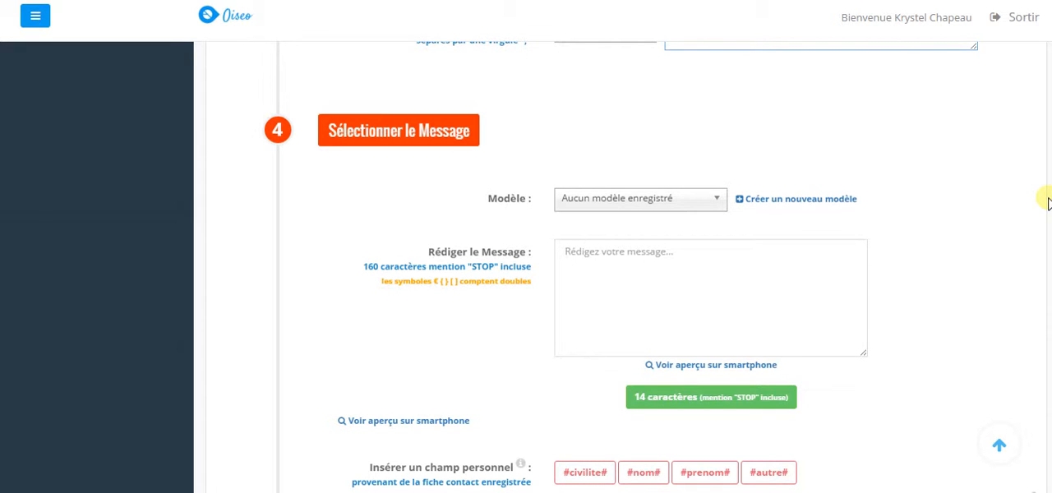
pyautogui.scroll(2, 1048, 202)
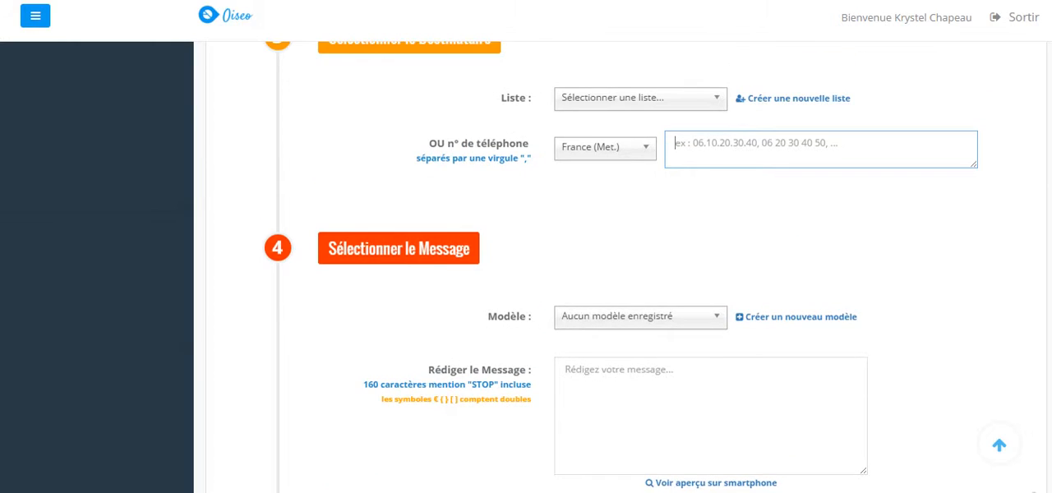
pyautogui.click(714, 98)
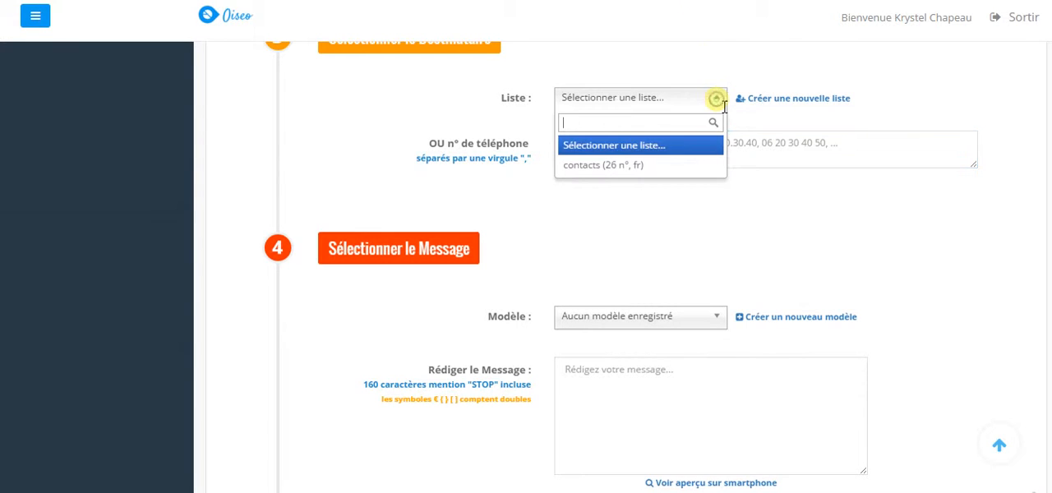
pyautogui.click(653, 166)
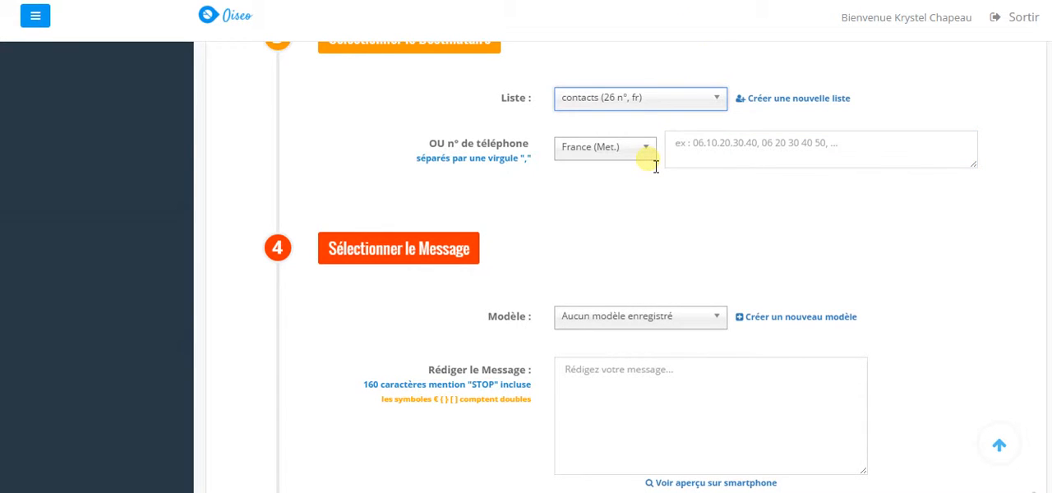
# Begin the SMS message with "Bonjour" followed by the personal fields #prenom# and #nom#
pyautogui.scroll(-3, 1012, 212)
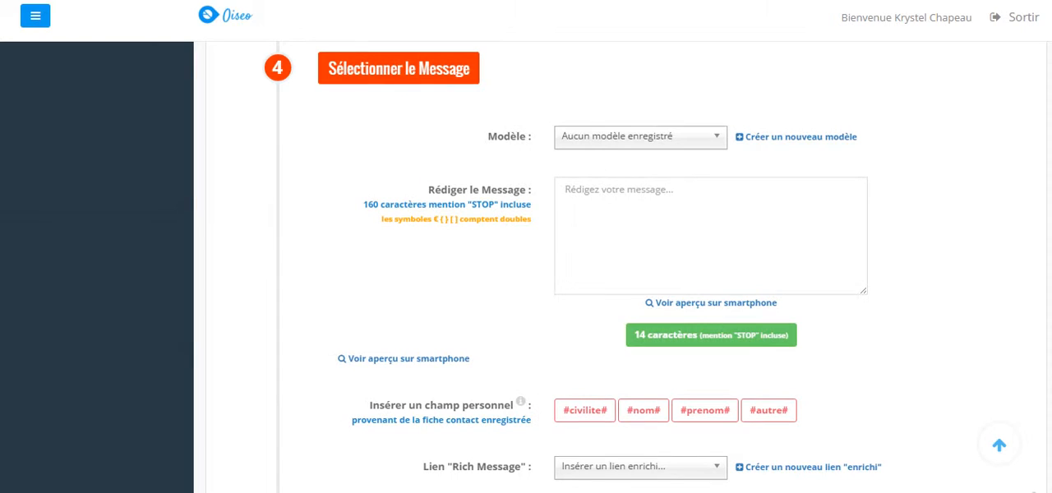
pyautogui.click(663, 208)
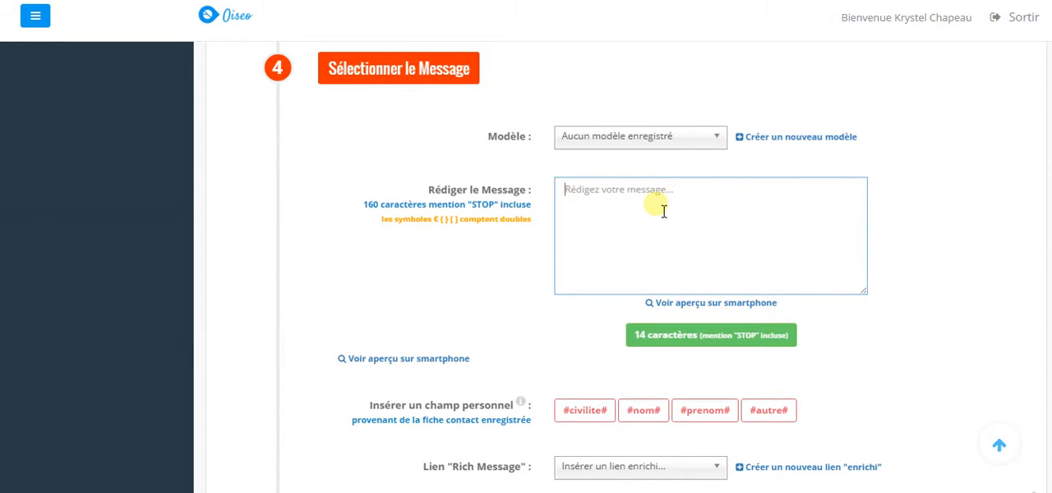
pyautogui.write('Bonjour')
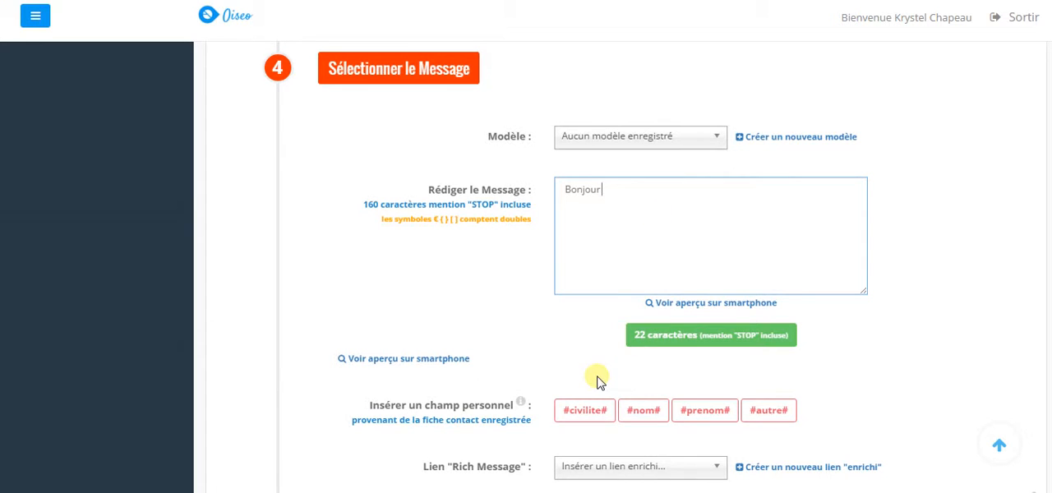
pyautogui.click(651, 415)
pyautogui.click(652, 415)
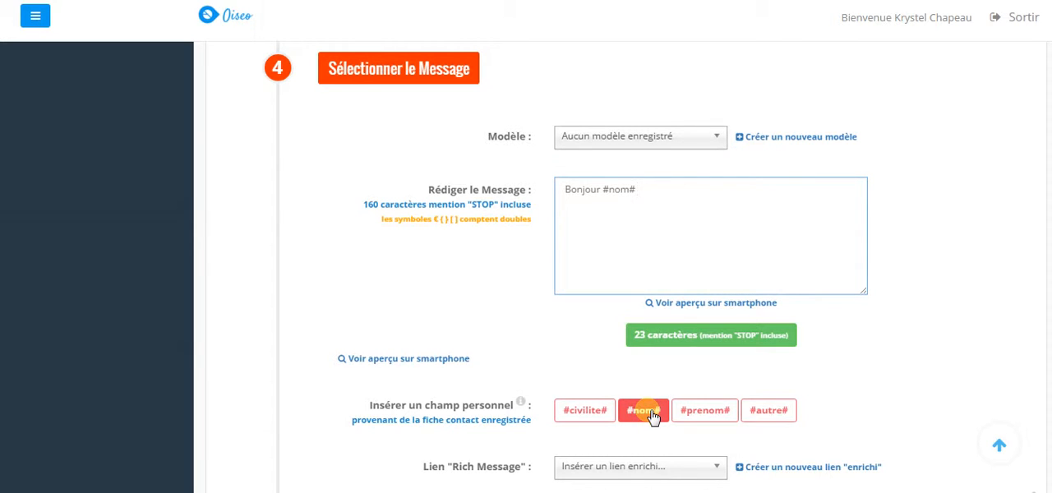
pyautogui.click(709, 417)
pyautogui.press('BackSpace')
pyautogui.press('BackSpace')
pyautogui.press('BackSpace')
pyautogui.press('BackSpace')
pyautogui.press('BackSpace')
pyautogui.press('BackSpace')
pyautogui.press('BackSpace')
pyautogui.press('BackSpace')
pyautogui.press('BackSpace')
pyautogui.press('BackSpace')
pyautogui.press('BackSpace')
pyautogui.press('BackSpace')
pyautogui.press('BackSpace')
pyautogui.press('BackSpace')
pyautogui.press('BackSpace')
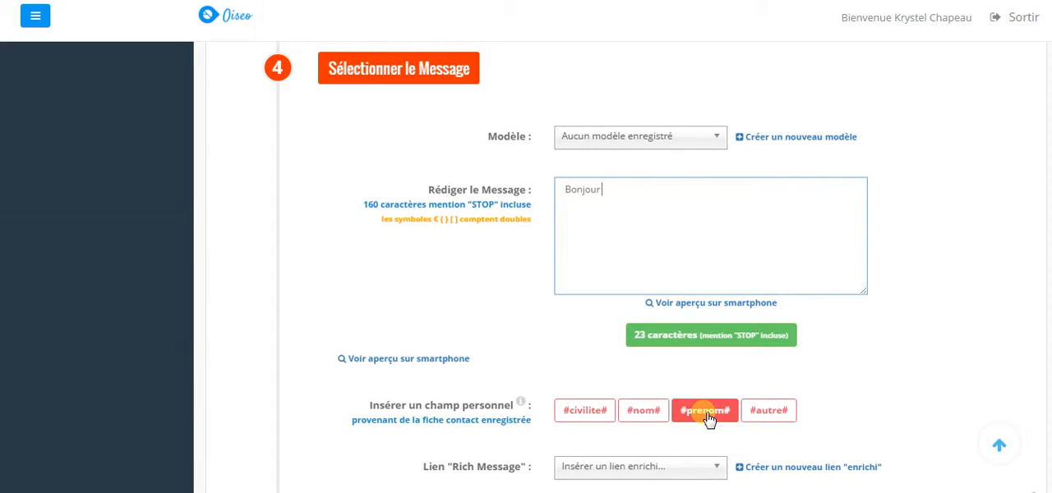
pyautogui.click(709, 418)
pyautogui.click(649, 421)
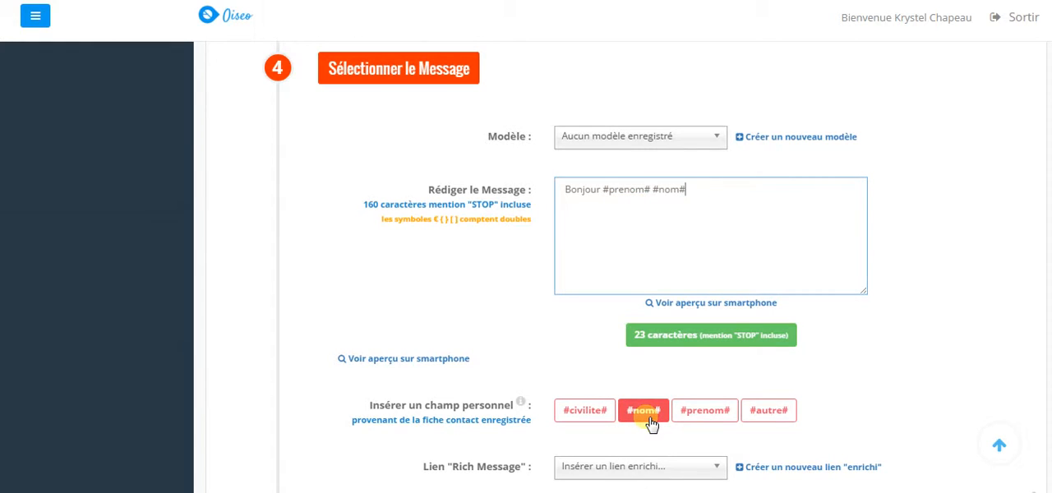
# Complete the message with ", nous avons rendez-vous le 14 avril à 20h00." and check its smartphone preview
pyautogui.write(', nous avons rendez-')
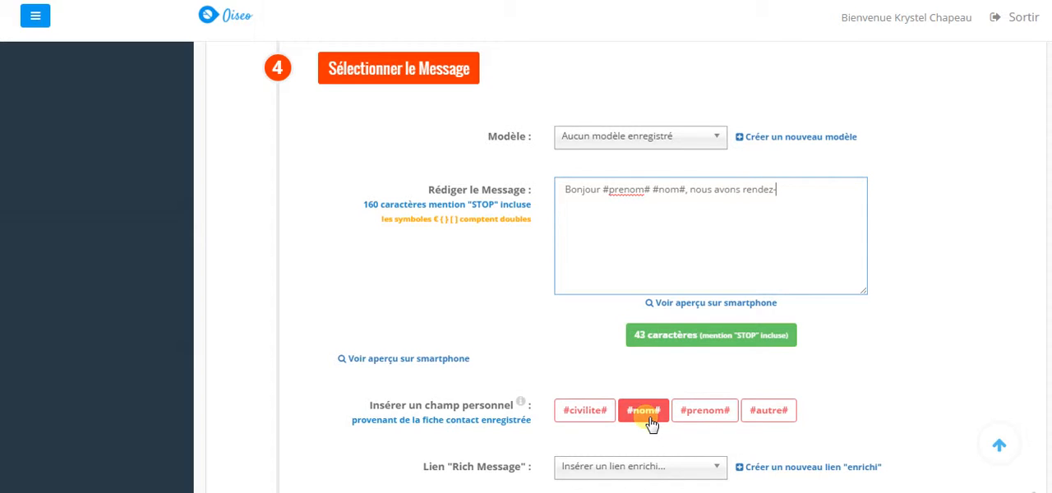
pyautogui.write('vous le 14 avril à 20h00')
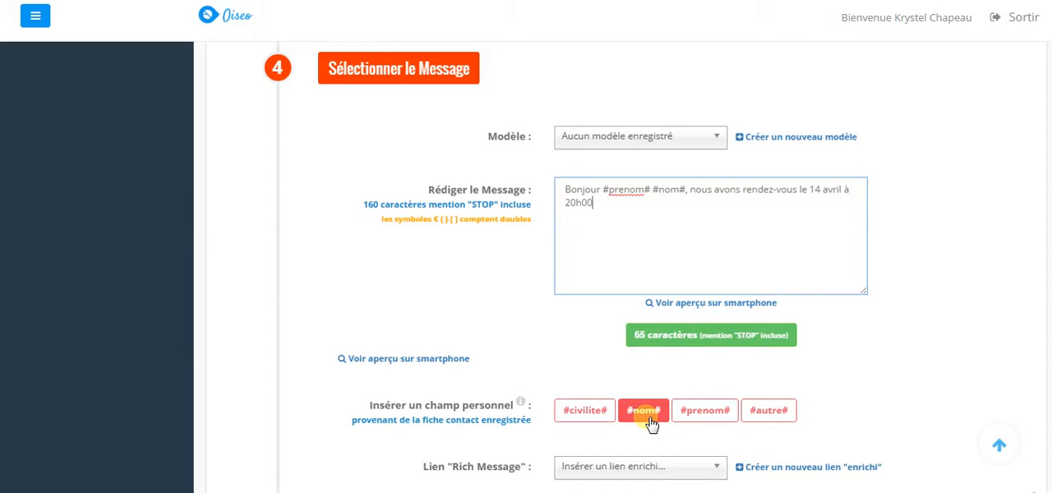
pyautogui.write('.')
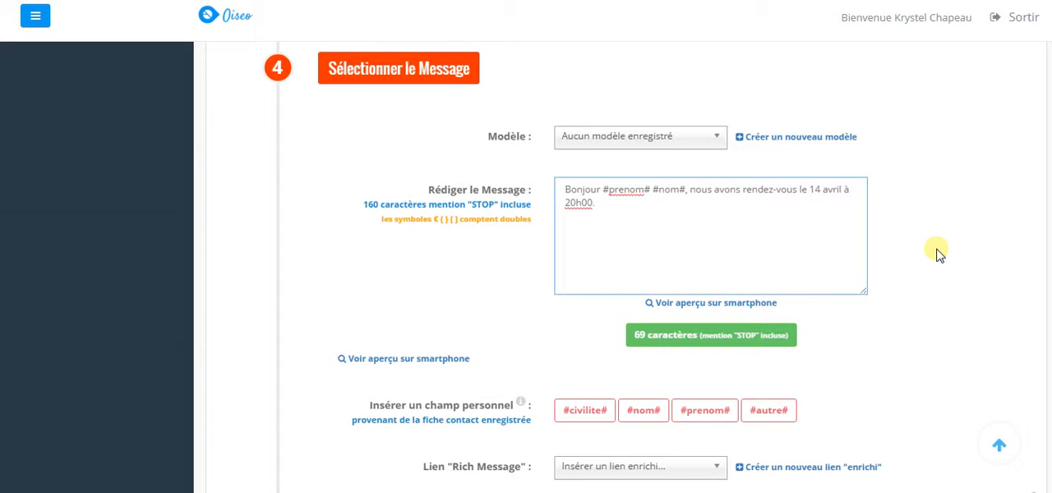
pyautogui.click(759, 303)
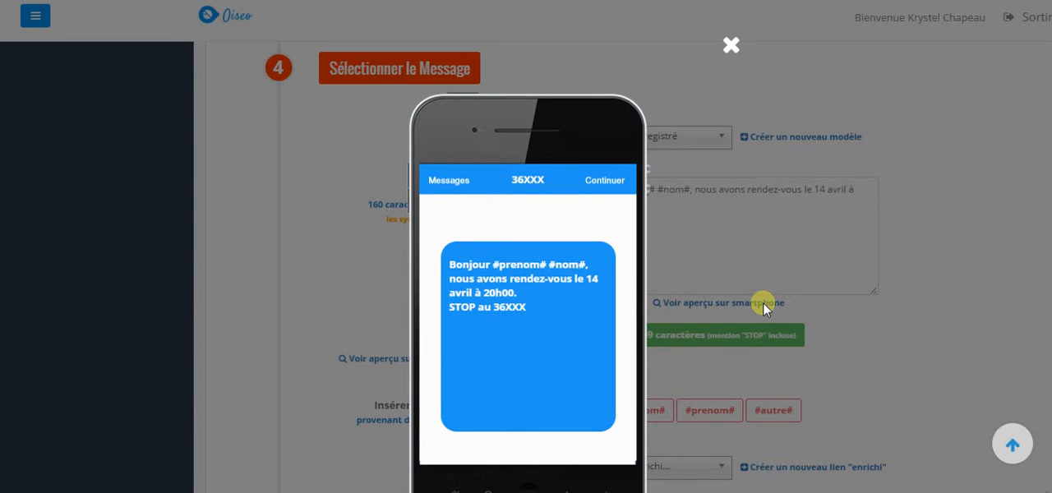
pyautogui.click(730, 47)
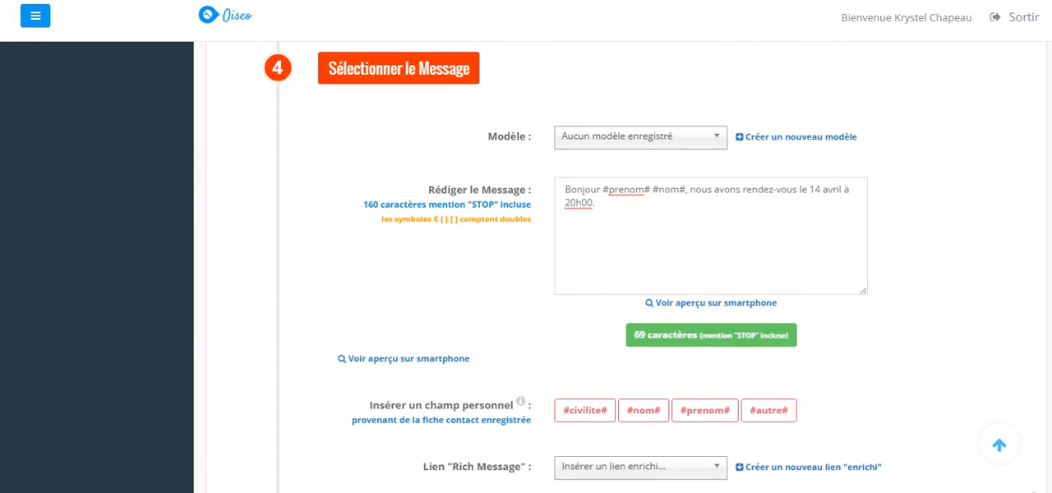
# Enable the "Flash" option for instant, unsaved display of the message
pyautogui.scroll(-1, 573, 260)
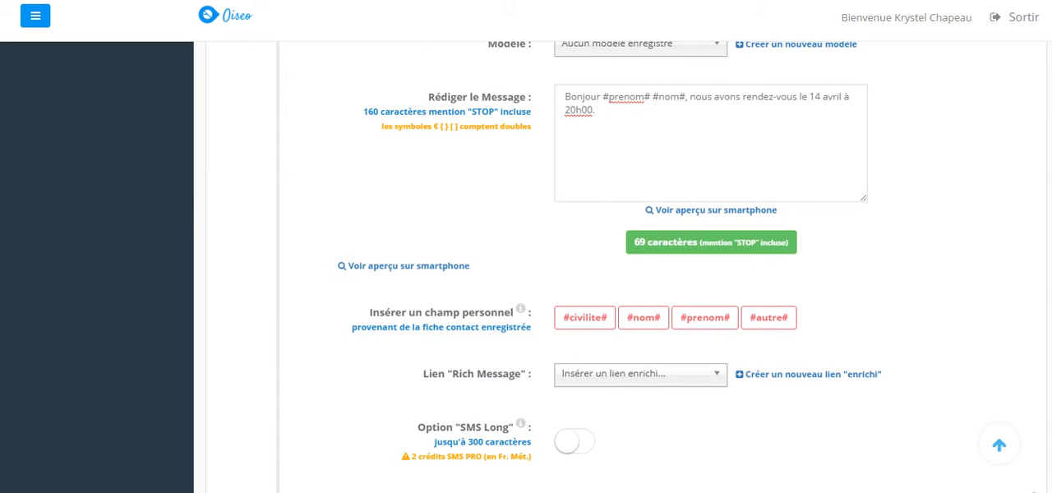
pyautogui.scroll(-2, 610, 258)
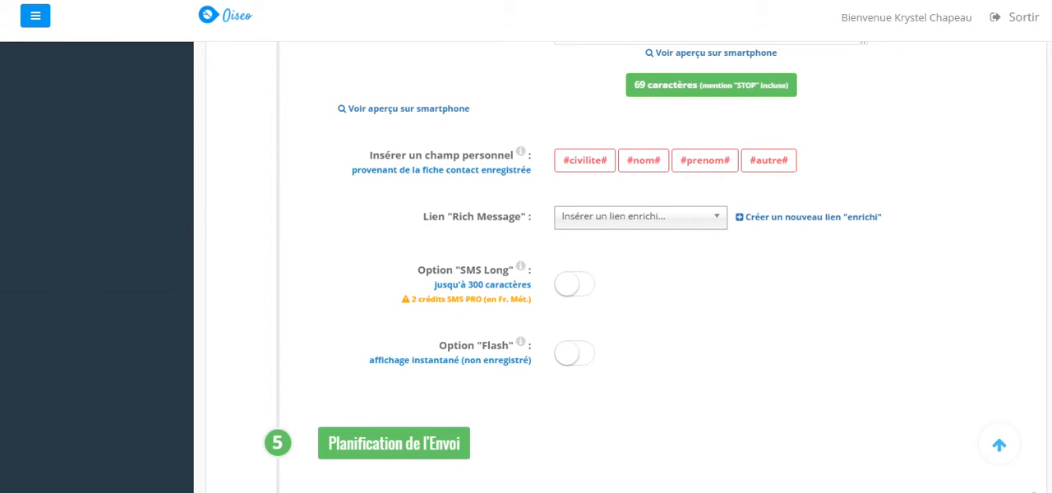
pyautogui.click(579, 354)
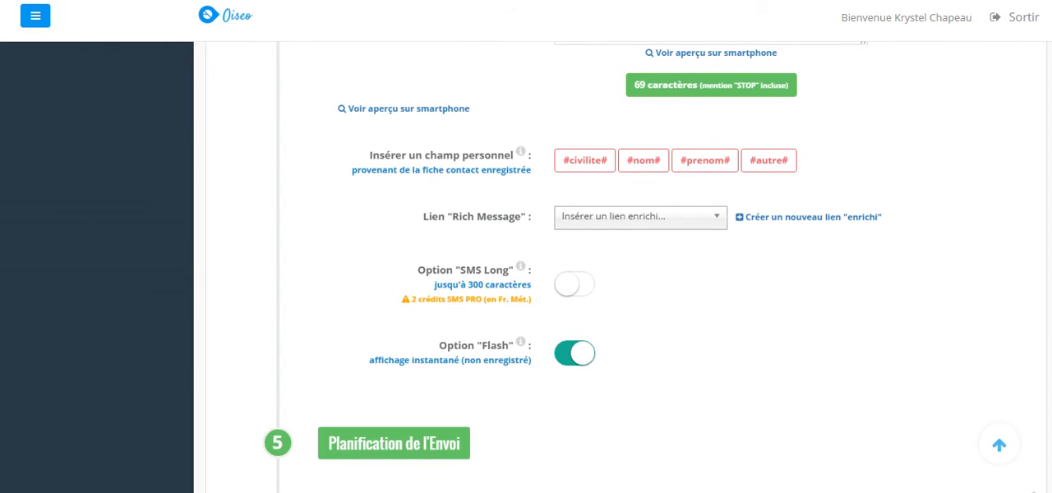
# Switch the sending to "Envoi Planifié" and schedule it for 12-04-2016 at 10h00
pyautogui.scroll(-3, 516, 421)
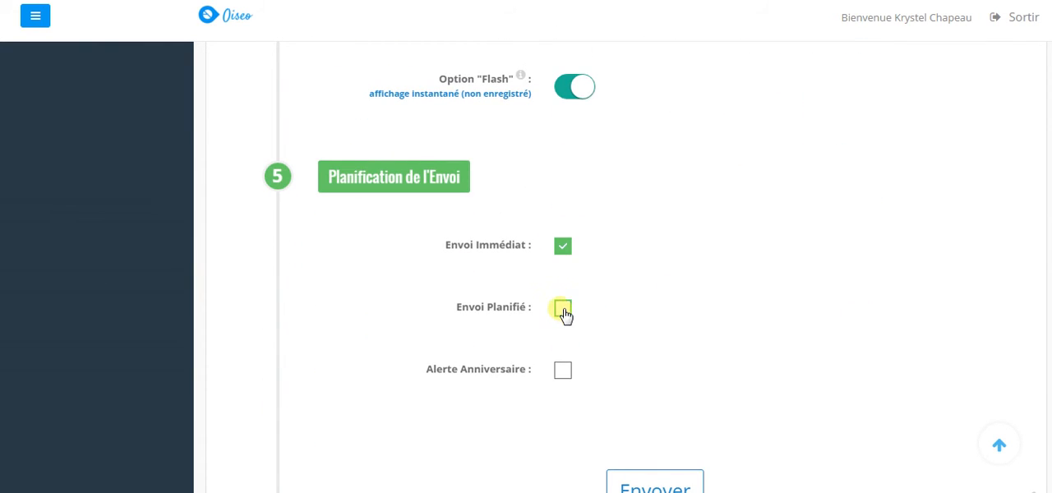
pyautogui.click(563, 310)
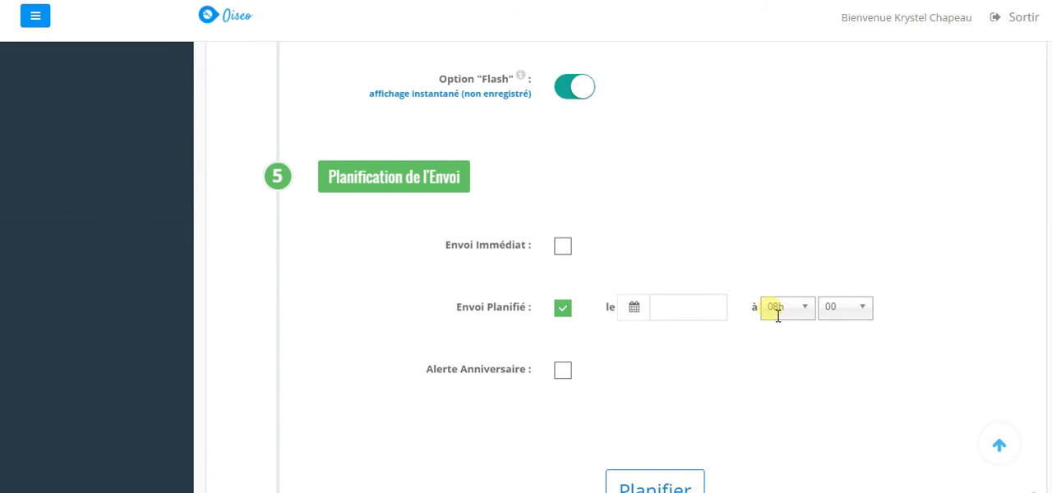
pyautogui.click(681, 311)
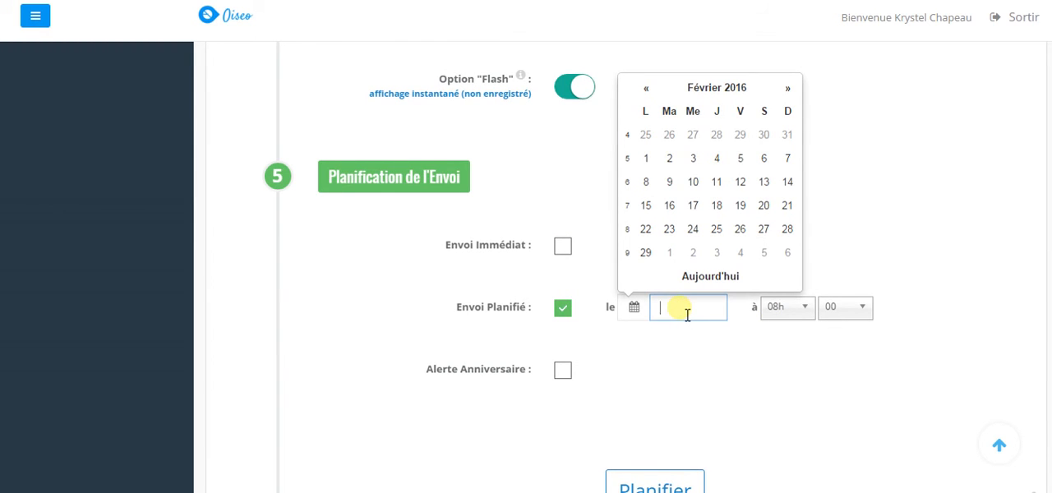
pyautogui.doubleClick(789, 88)
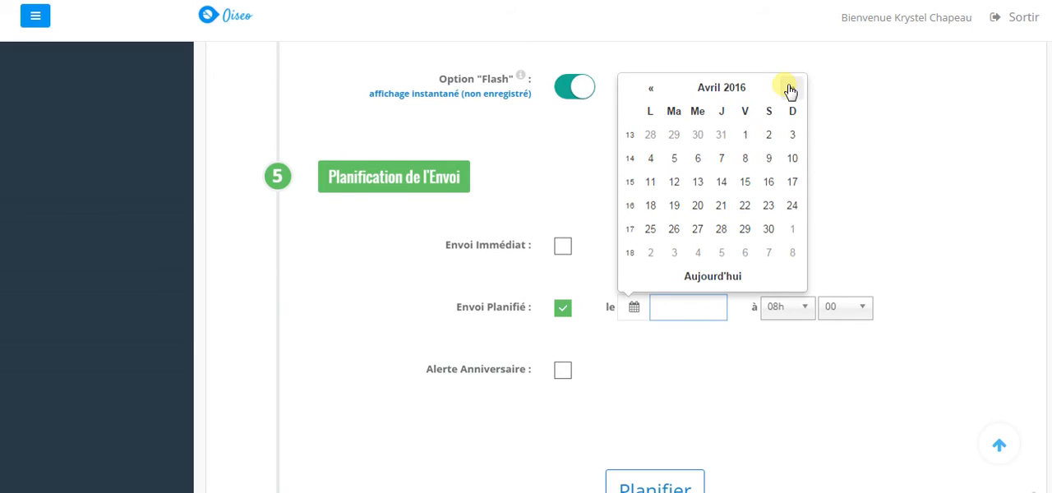
pyautogui.click(679, 185)
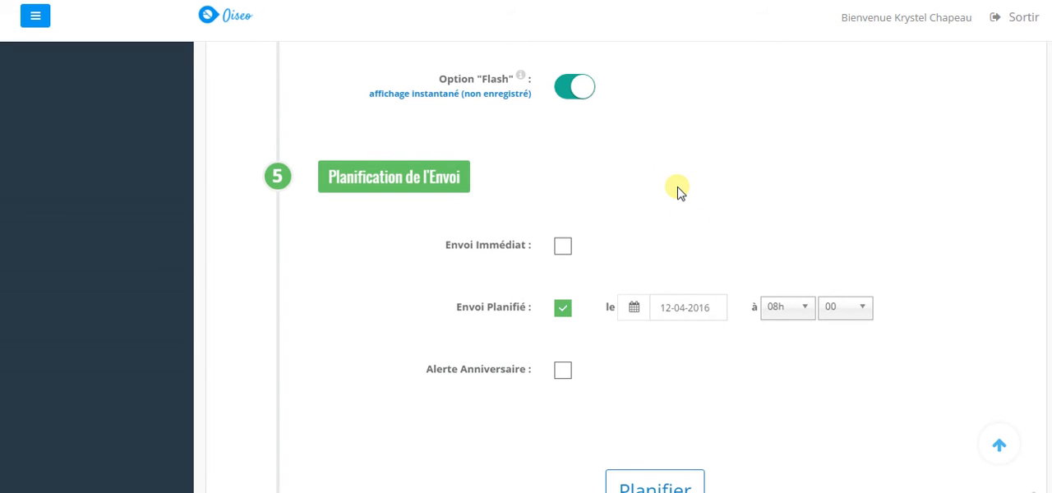
pyautogui.click(806, 314)
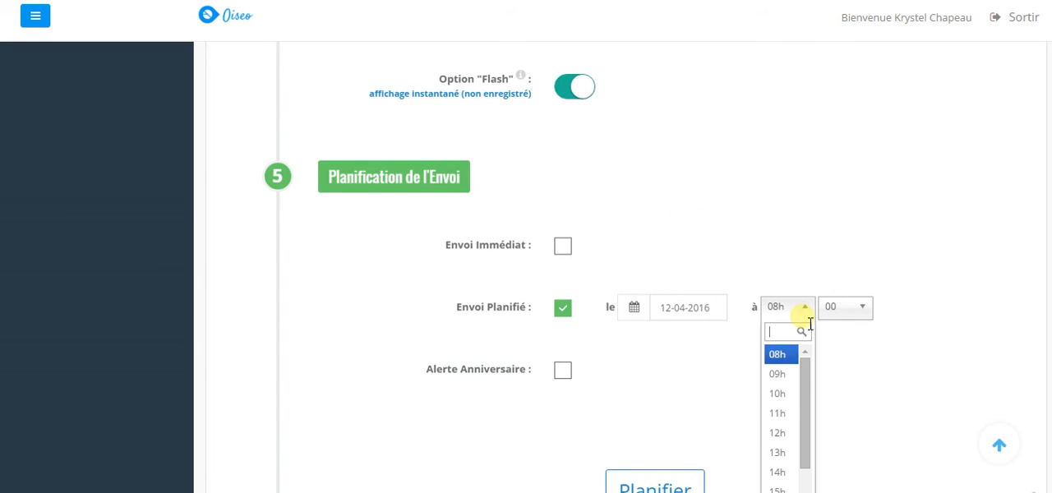
pyautogui.click(787, 398)
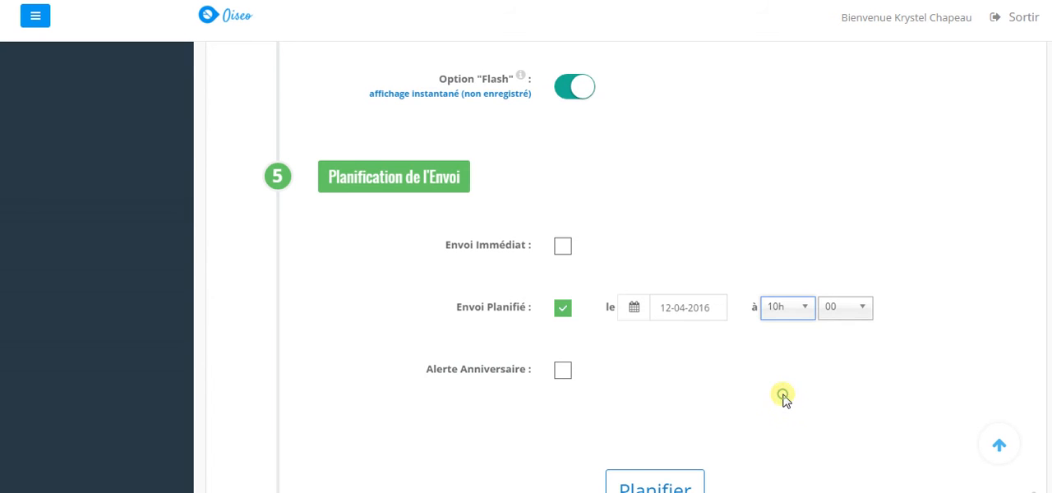
# Submit the SMS campaign for its planned sending
pyautogui.scroll(-2, 576, 247)
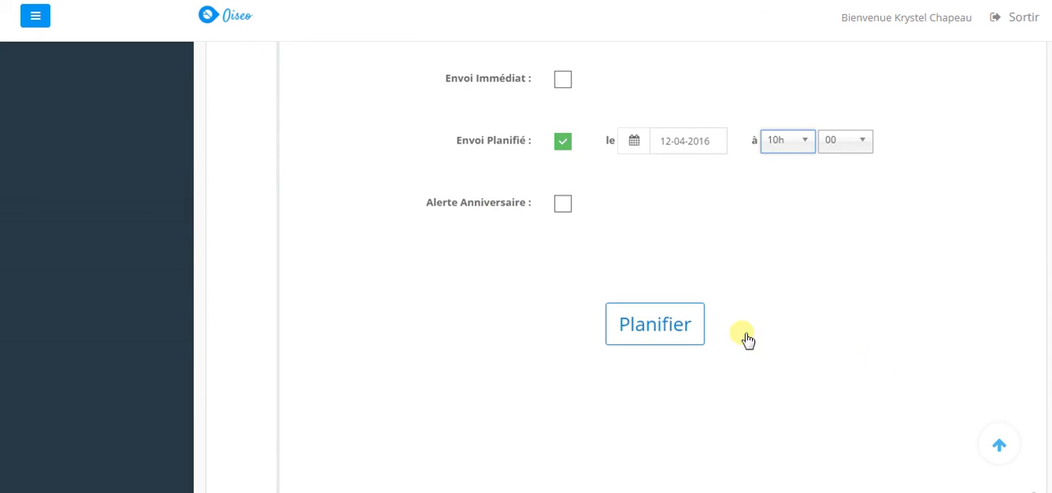
pyautogui.click(658, 325)
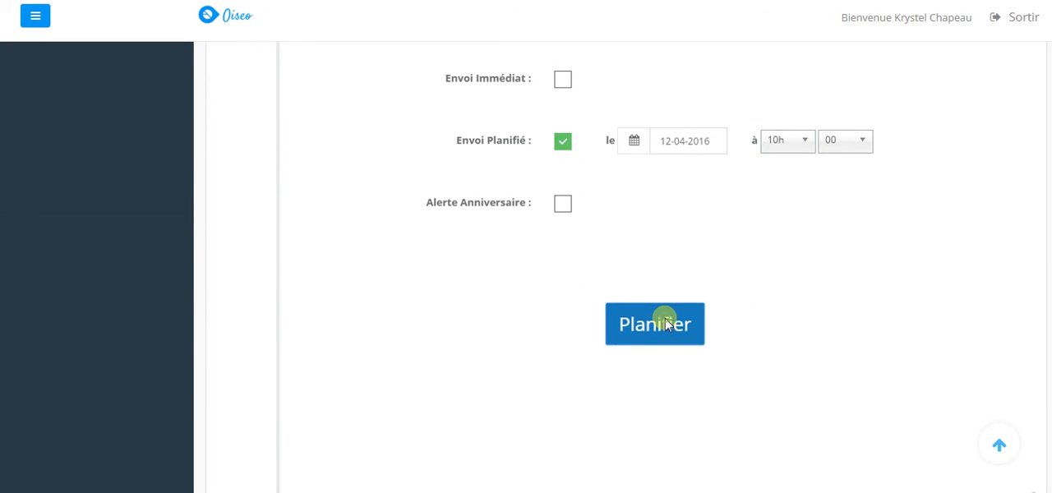
pyautogui.click(666, 323)
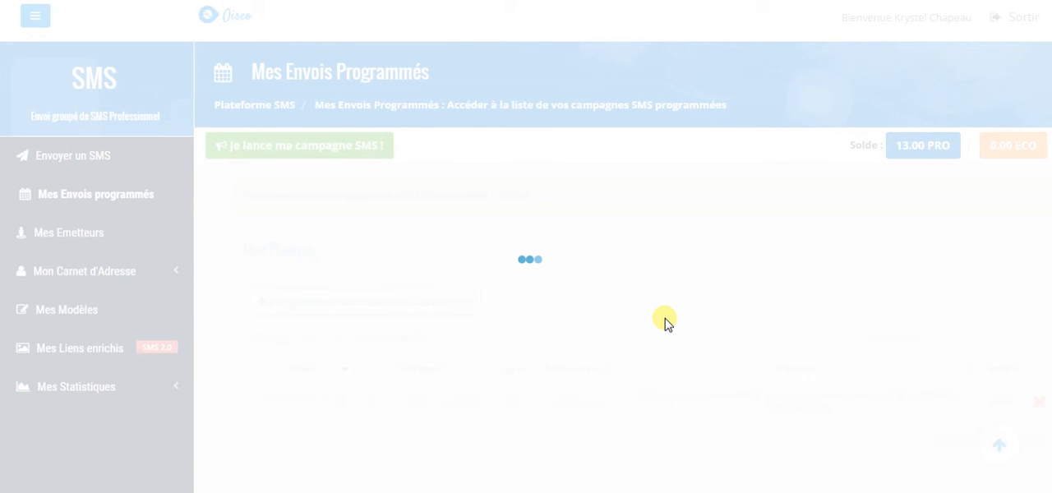